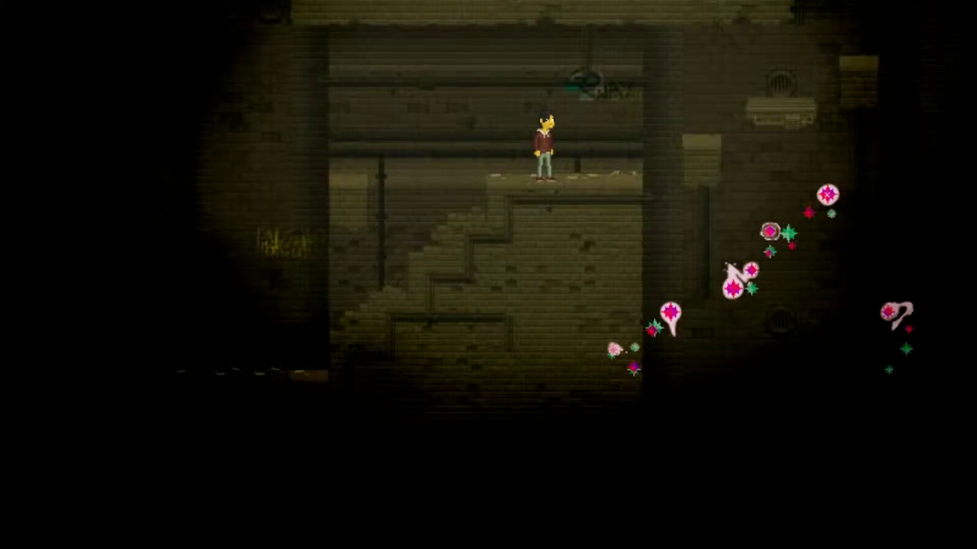
{"action": "key", "text": "Right"}
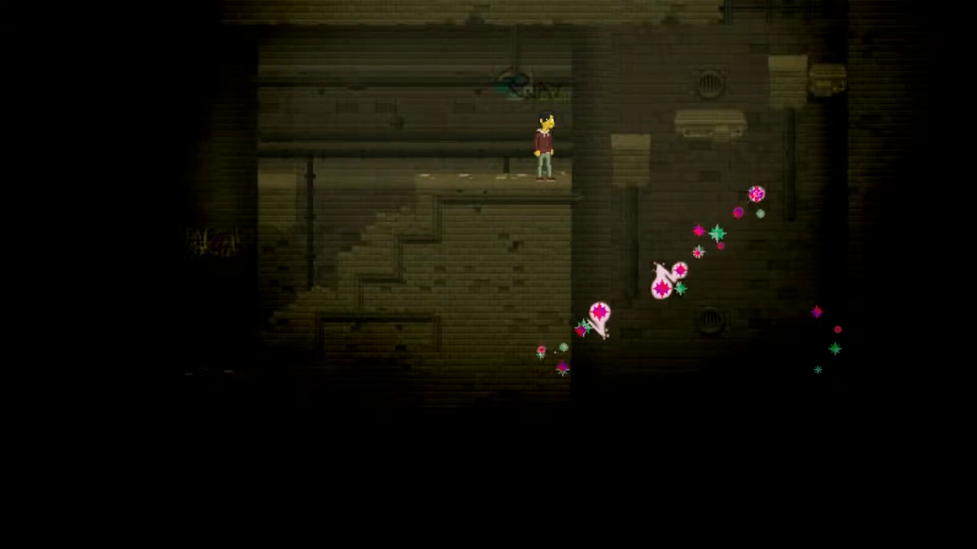
{"action": "key", "text": "space"}
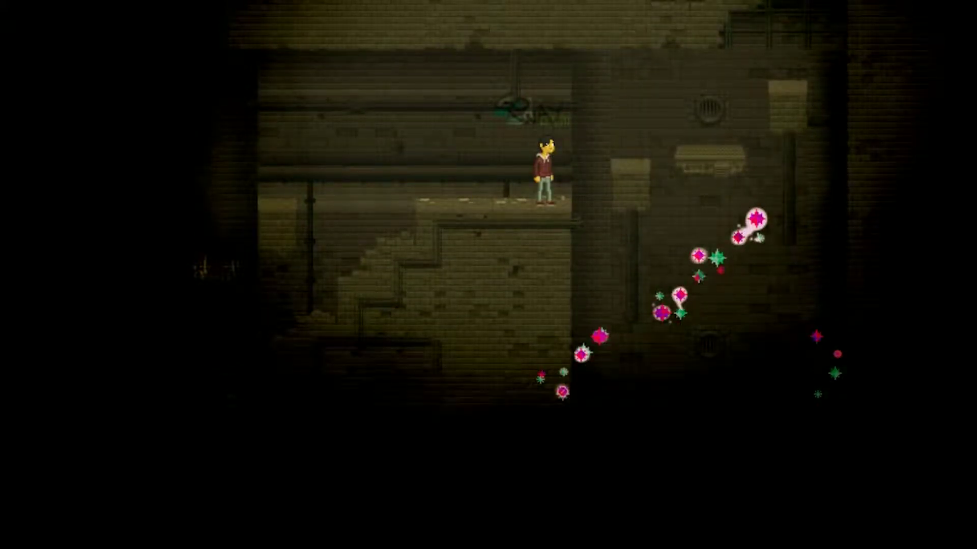
{"action": "key", "text": "Right"}
{"action": "key", "text": "space"}
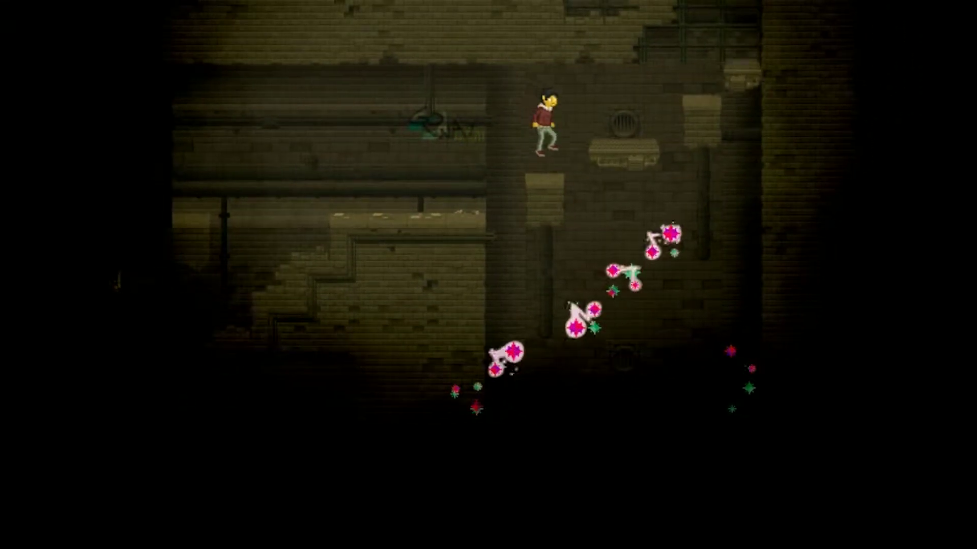
{"action": "key", "text": "Right"}
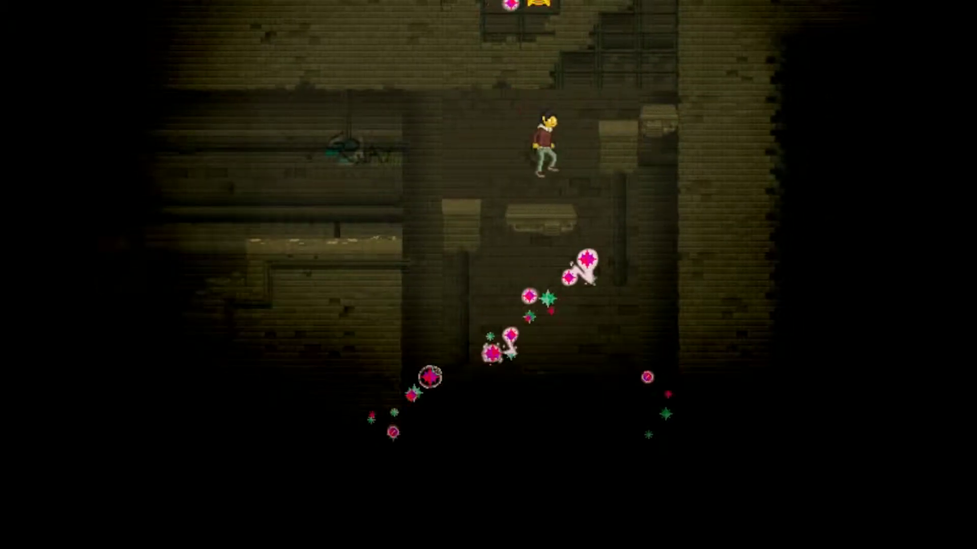